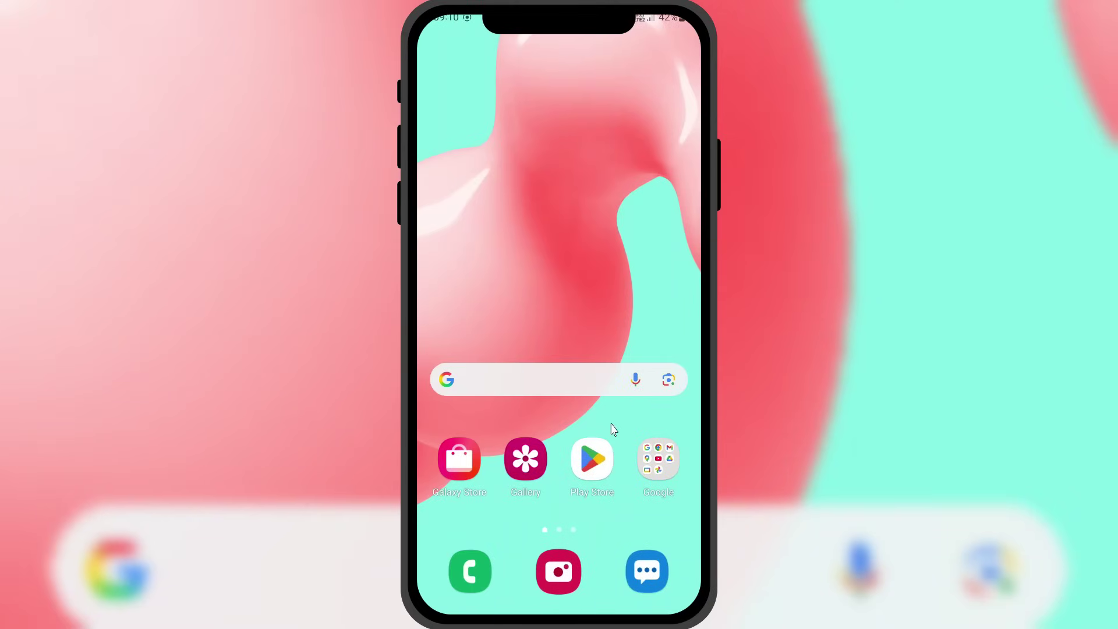
Launch YouTube from the Google folder to reach the Delta Executor Mobile update video
{"action": "left_click", "coordinate": [674, 466]}
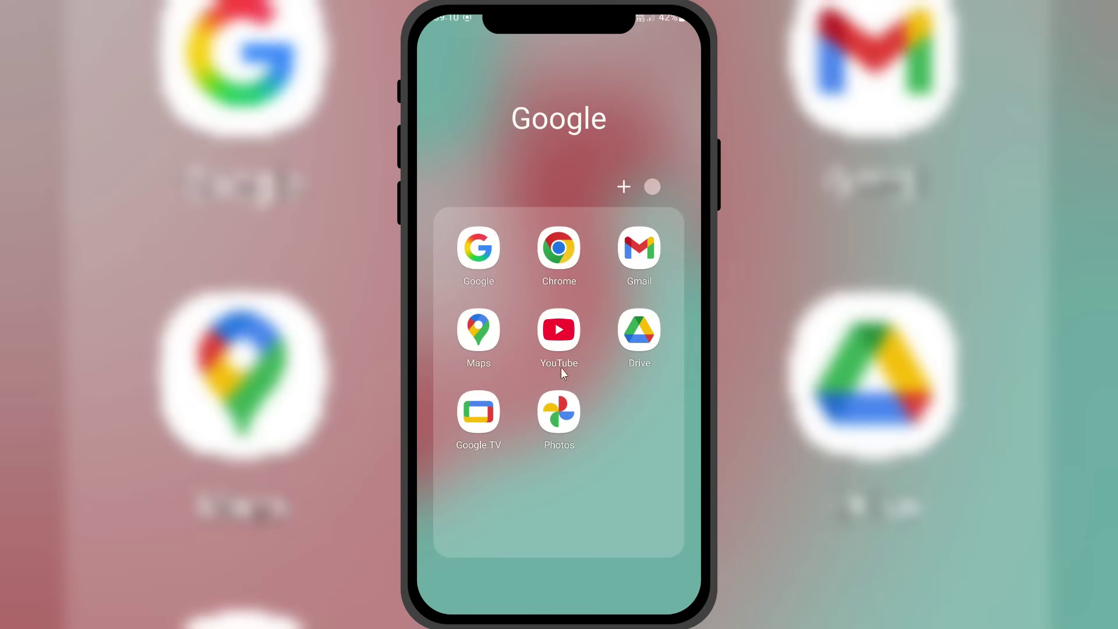
{"action": "left_click", "coordinate": [556, 330]}
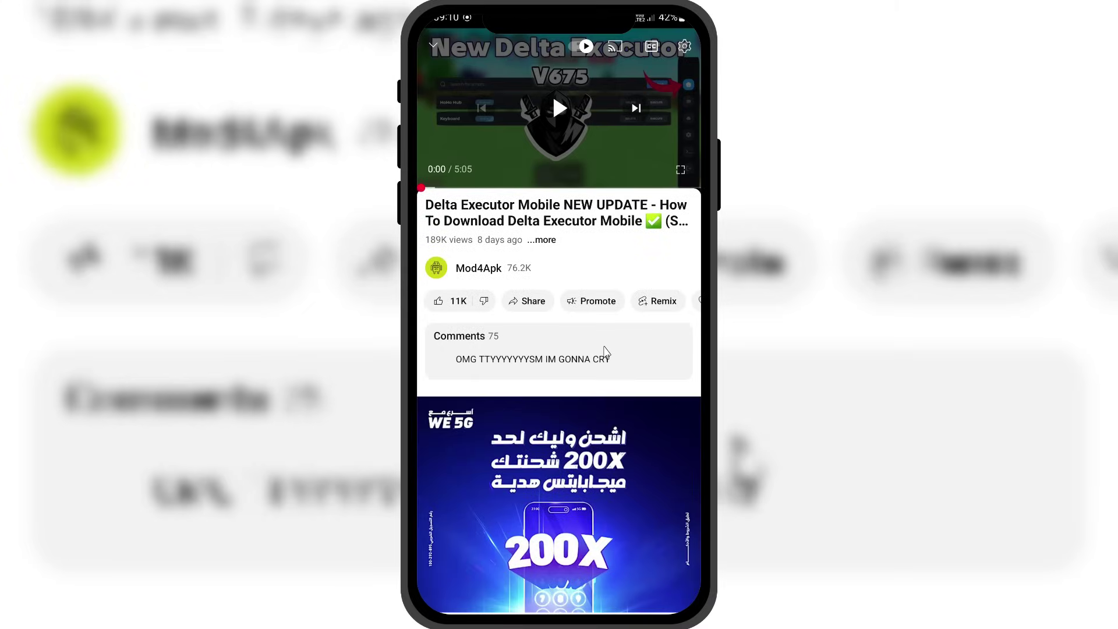
Show the full pinned comment with the Delta Executor Android download link, then return Home
{"action": "left_click", "coordinate": [605, 352]}
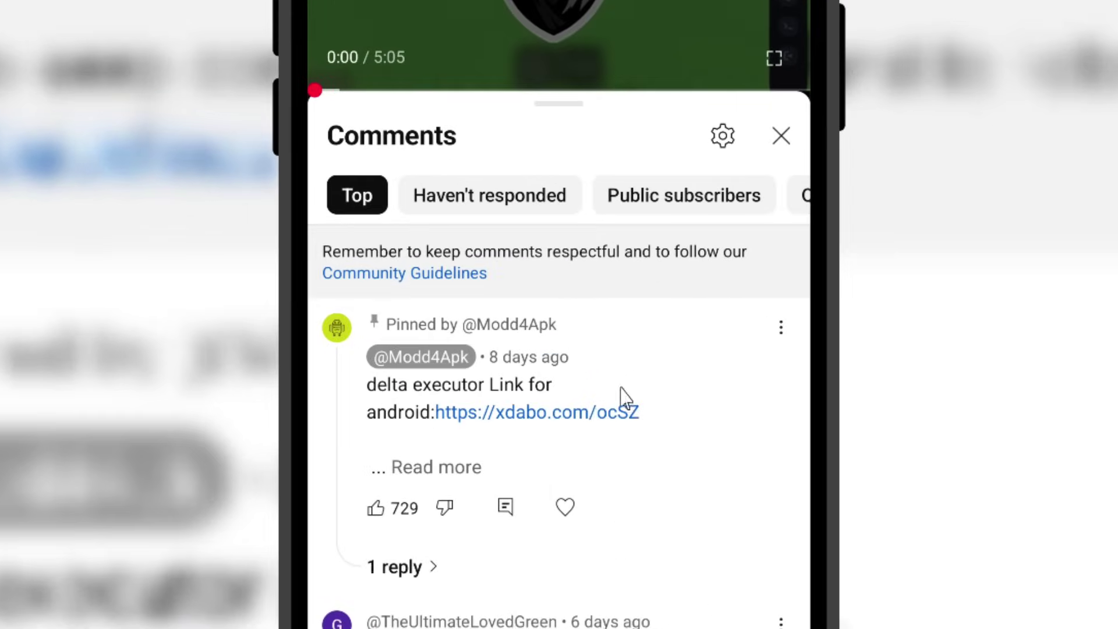
{"action": "left_click", "coordinate": [463, 468]}
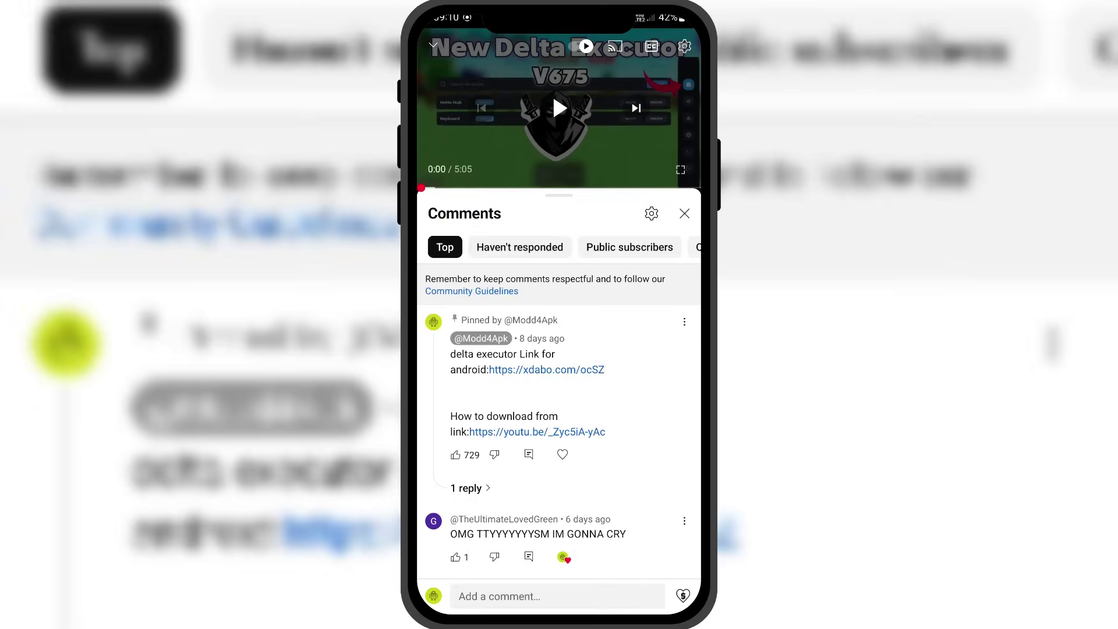
{"action": "key", "text": "Home"}
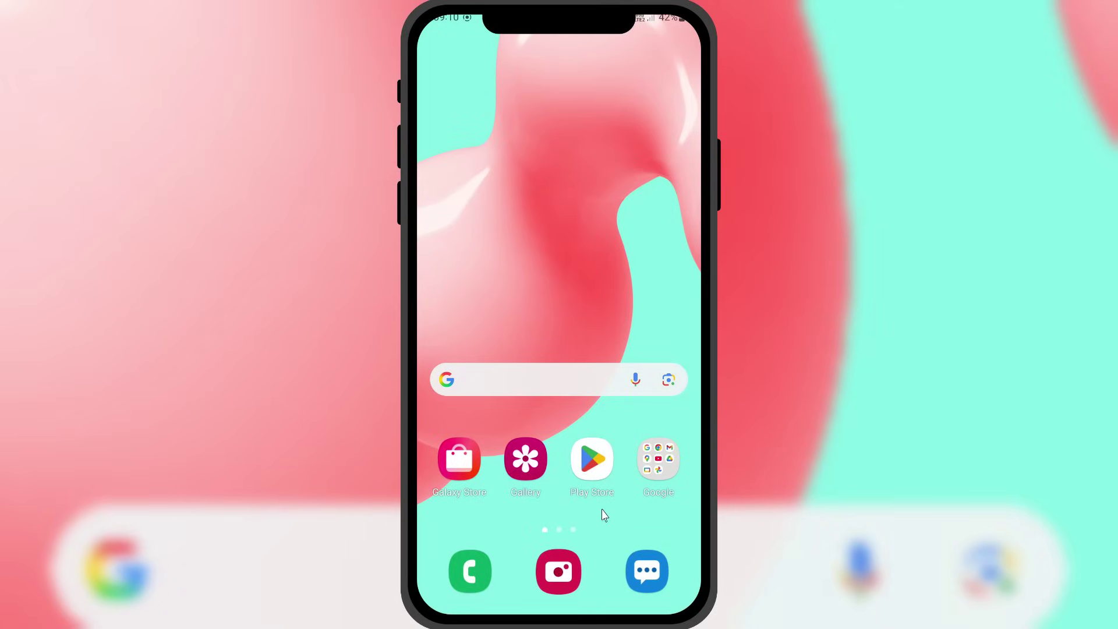
Go to the first page of the app drawer and launch Gaming Hub
{"action": "left_click_drag", "start_coordinate": [604, 515], "coordinate": [624, 245]}
{"action": "left_click_drag", "start_coordinate": [504, 279], "coordinate": [648, 299]}
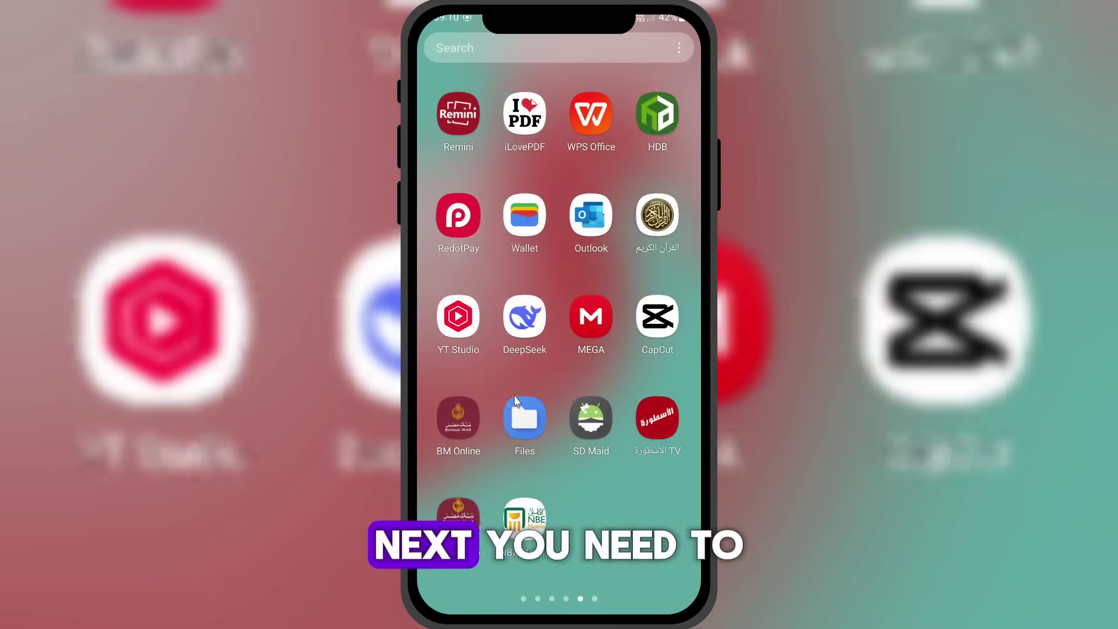
{"action": "left_click_drag", "start_coordinate": [515, 402], "coordinate": [644, 479]}
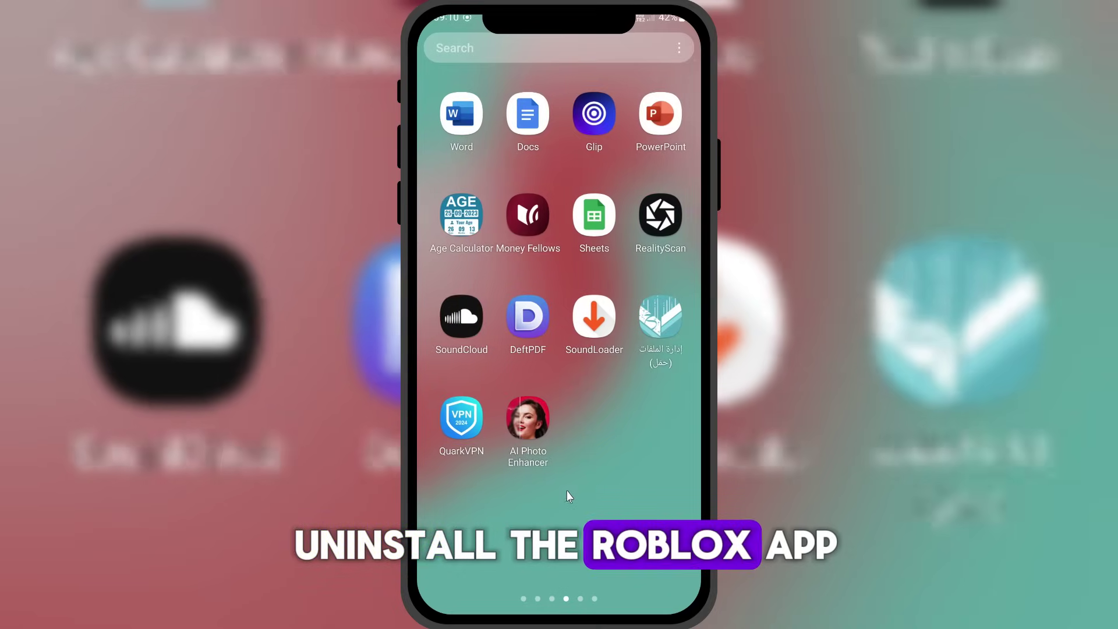
{"action": "left_click_drag", "start_coordinate": [512, 483], "coordinate": [646, 487]}
{"action": "left_click_drag", "start_coordinate": [466, 489], "coordinate": [597, 491]}
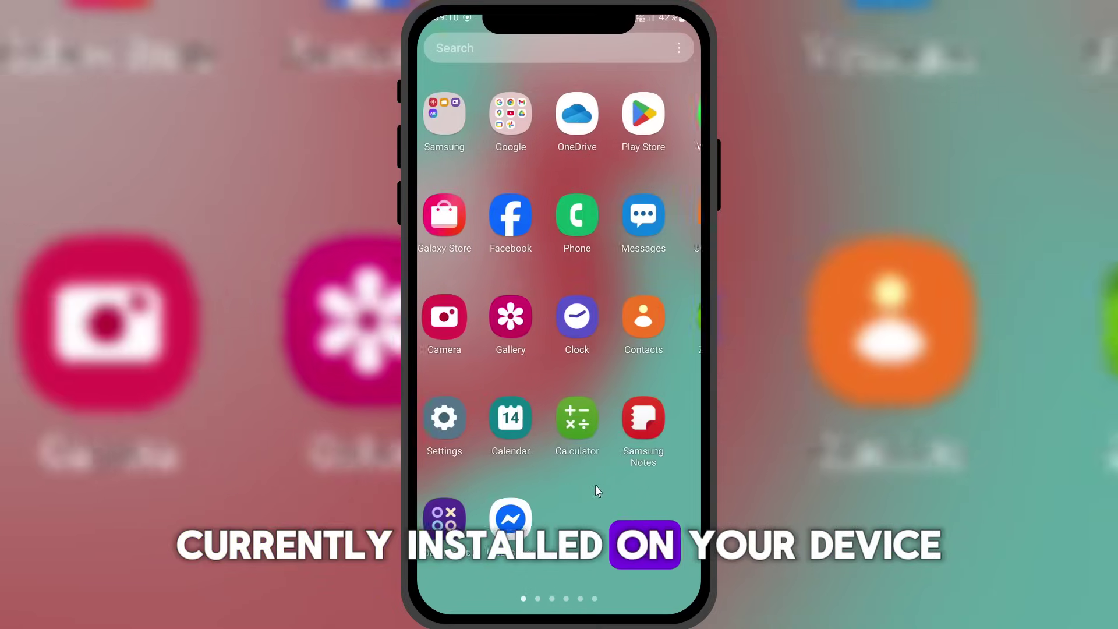
{"action": "left_click", "coordinate": [453, 527]}
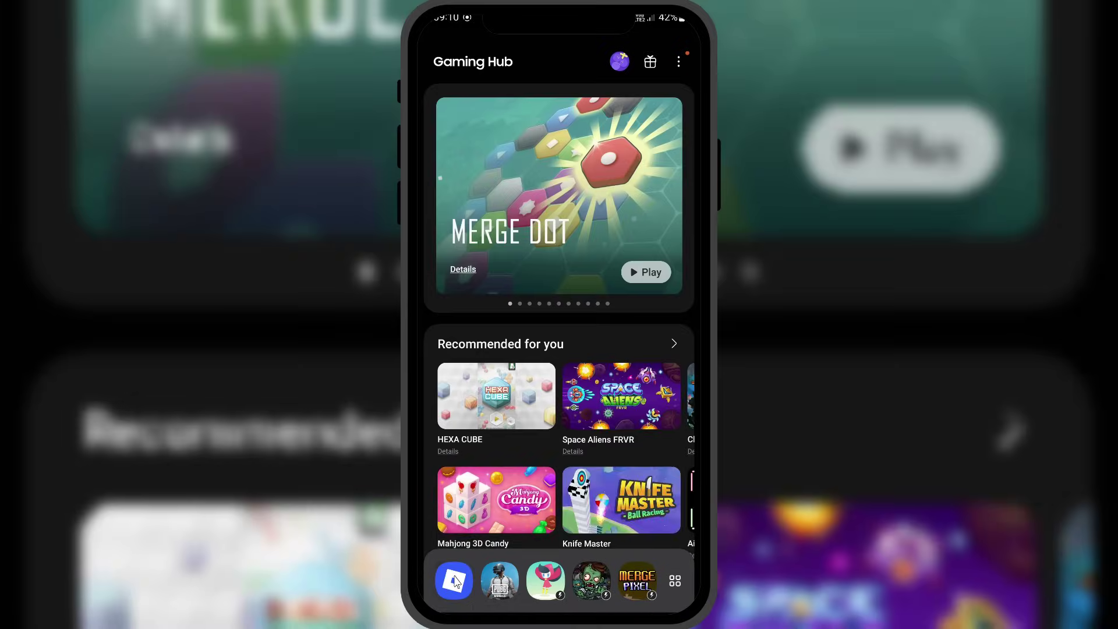
Uninstall Roblox from the Gaming Hub dock, confirming with OK
{"action": "left_click", "coordinate": [455, 581]}
{"action": "left_click", "coordinate": [527, 530]}
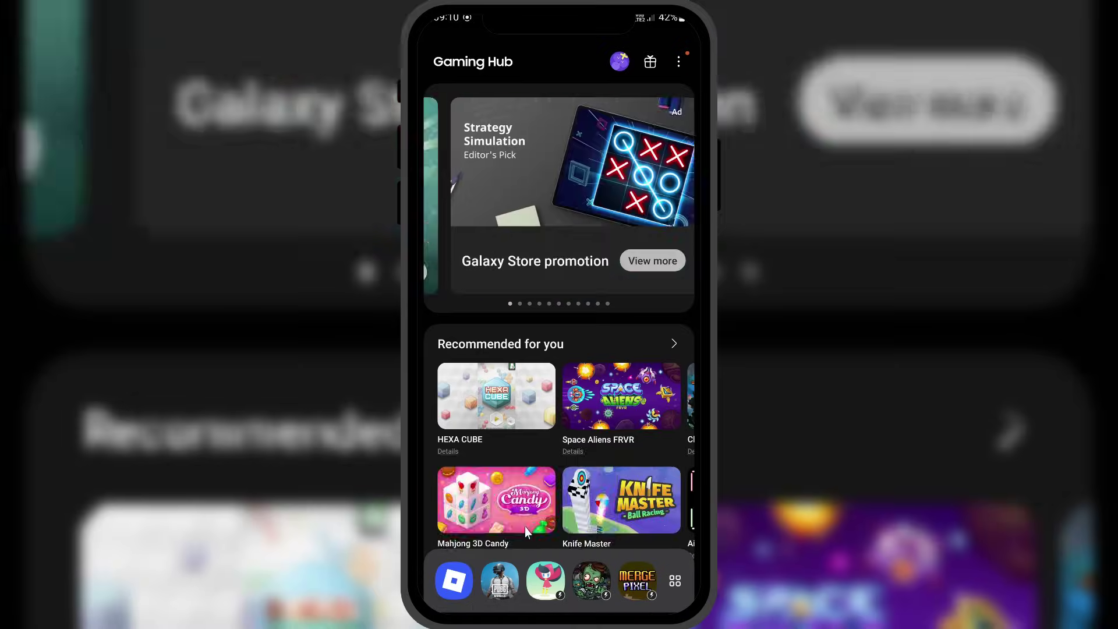
{"action": "left_click", "coordinate": [623, 576]}
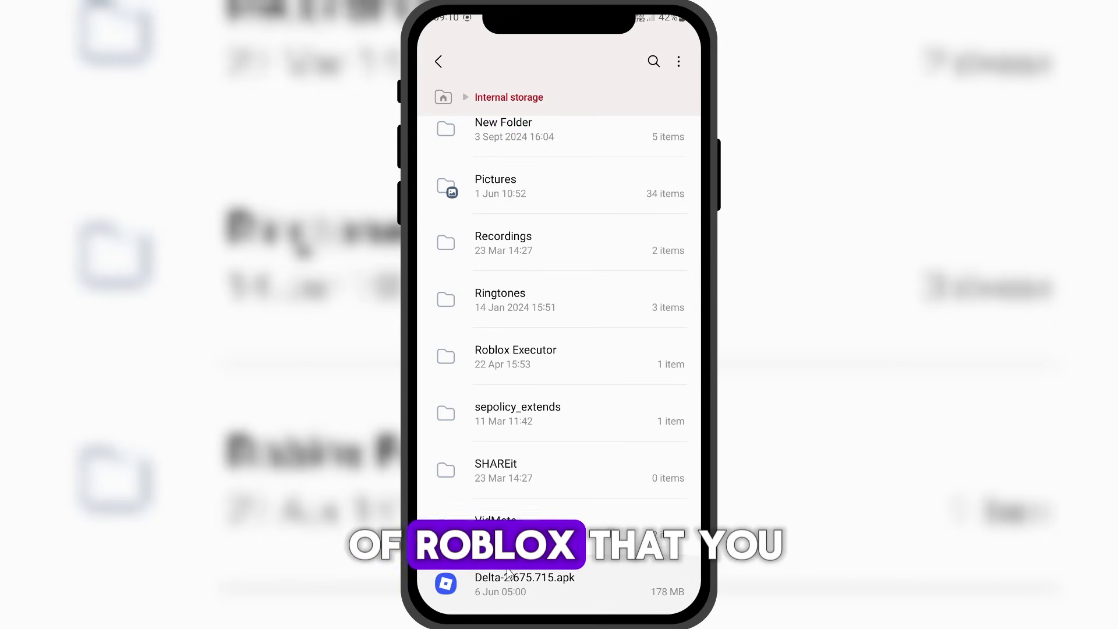
Install Delta-2.675.715.apk from Internal storage and open the installed Roblox
{"action": "left_click", "coordinate": [508, 576]}
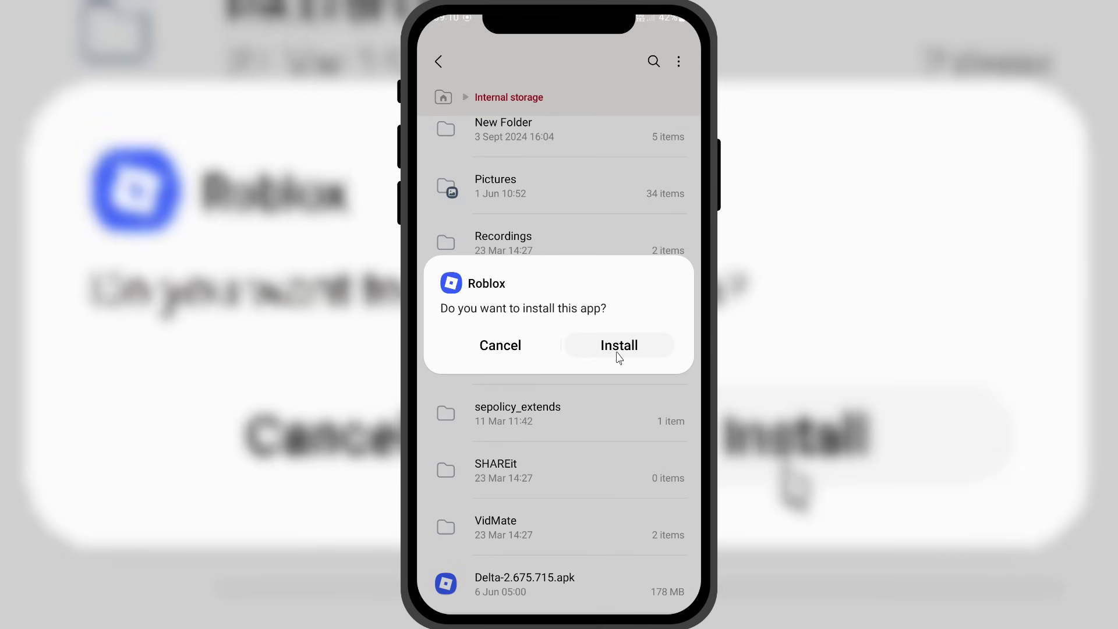
{"action": "left_click", "coordinate": [619, 348]}
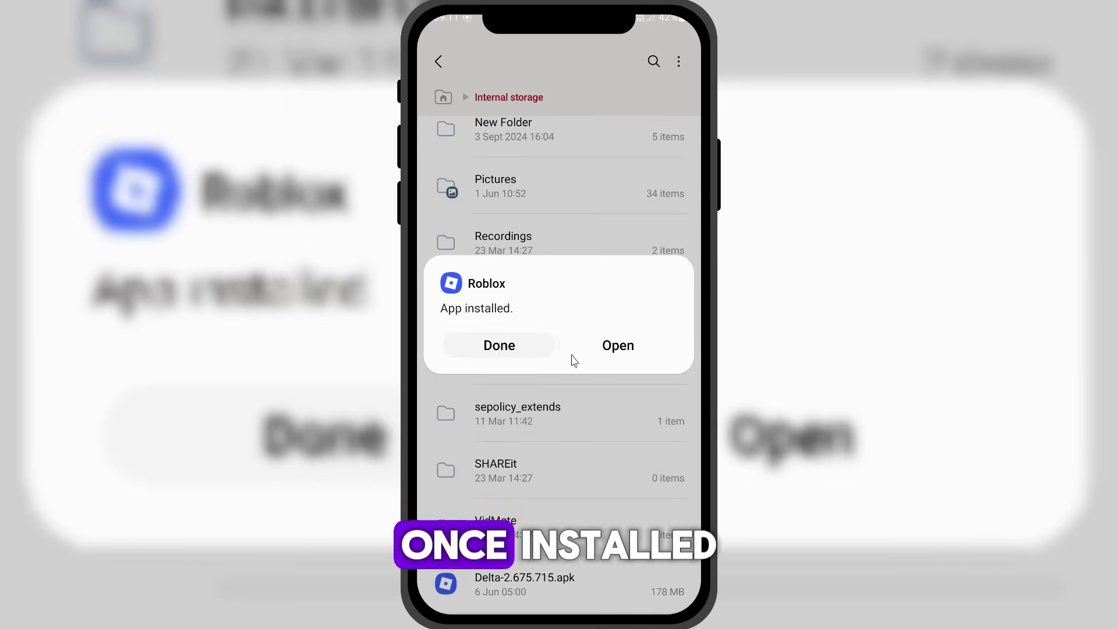
{"action": "left_click", "coordinate": [613, 350]}
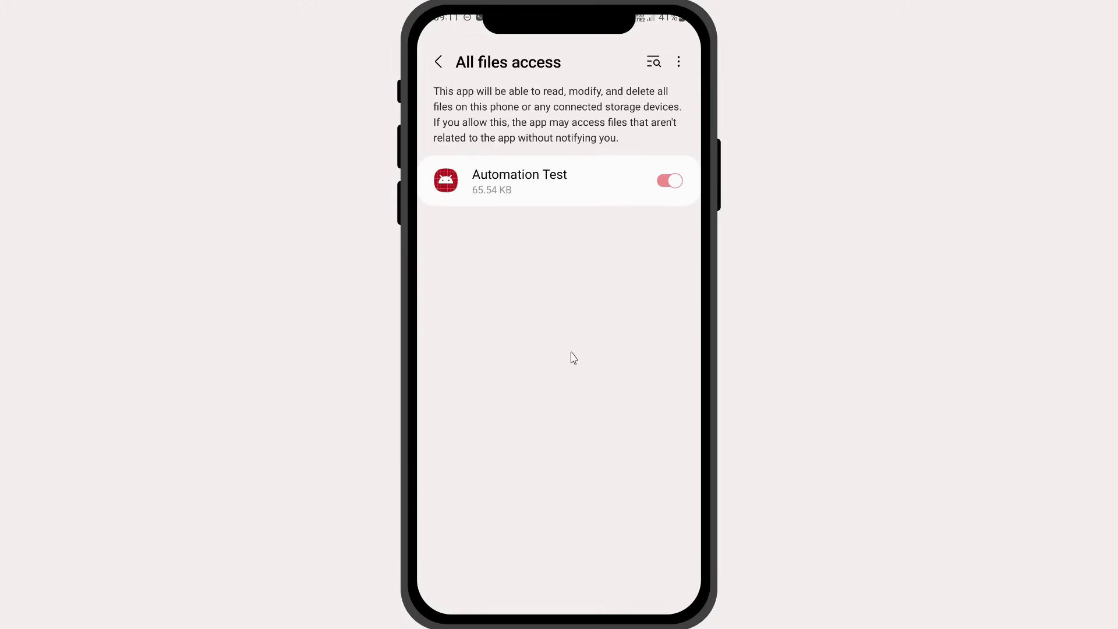
Turn on the Roblox toggle in the All files access list
{"action": "scroll", "coordinate": [569, 349], "scroll_direction": "down", "scroll_amount": 10}
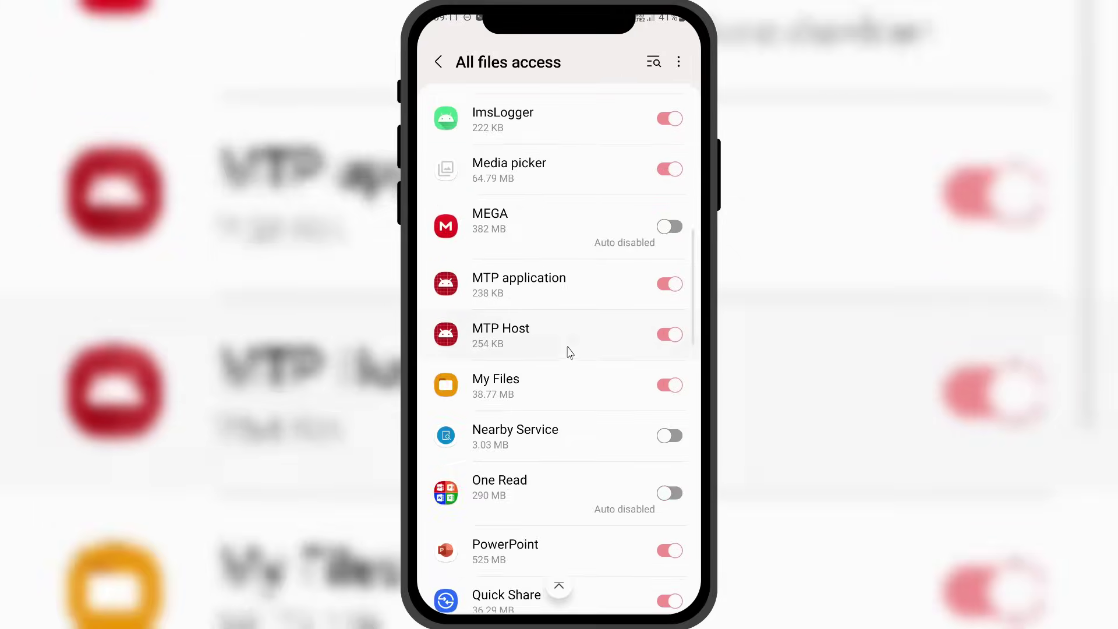
{"action": "scroll", "coordinate": [551, 343], "scroll_direction": "down", "scroll_amount": 3}
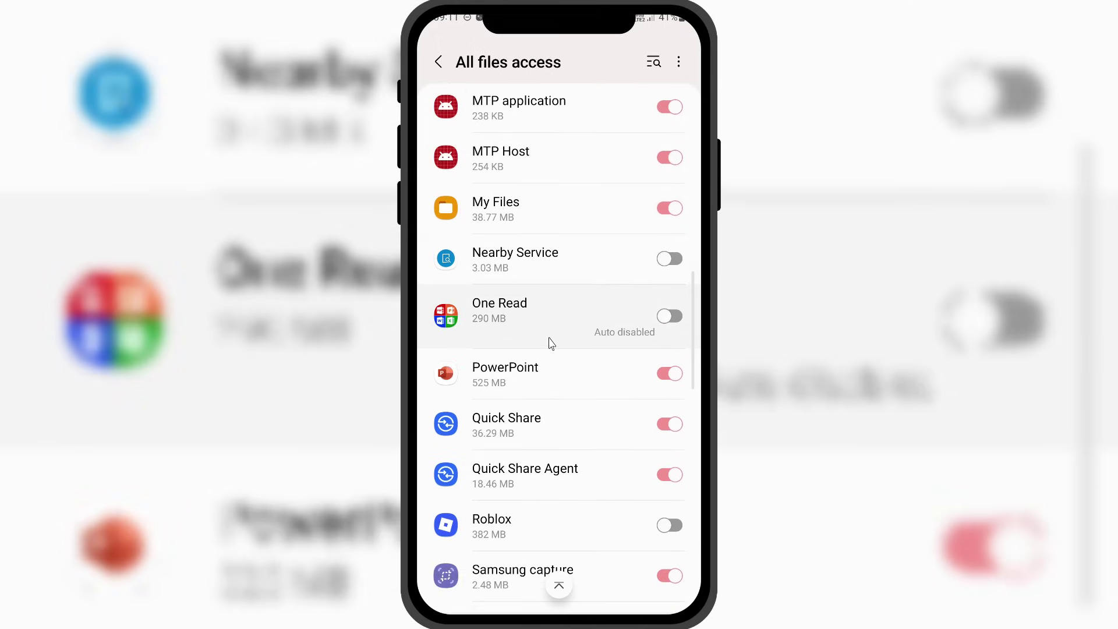
{"action": "left_click", "coordinate": [665, 531]}
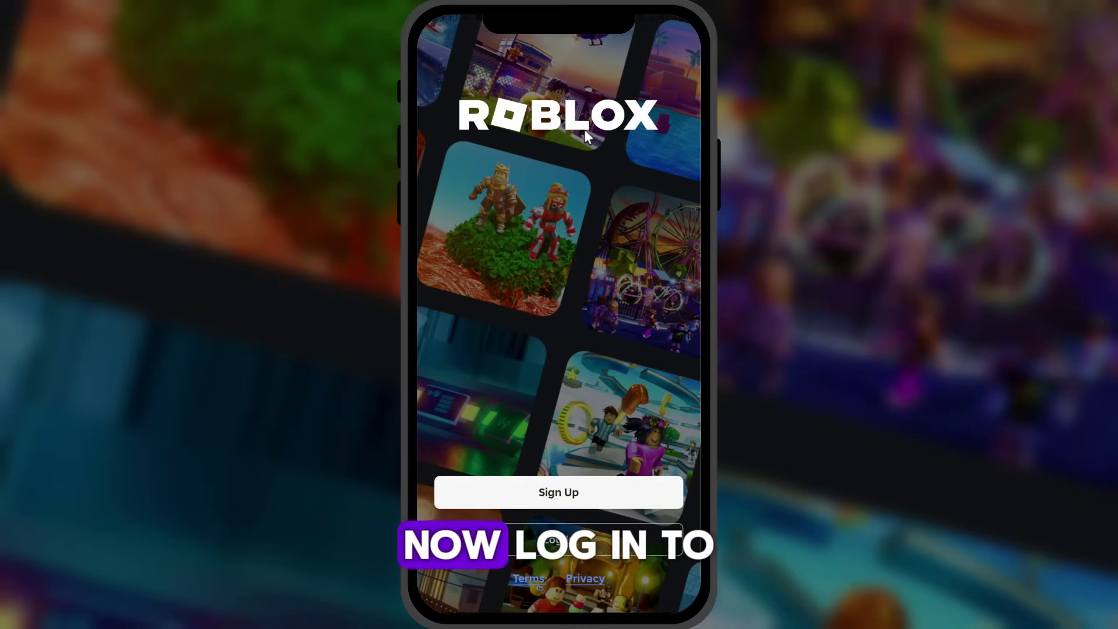
Log in to Roblox with the saved account from 'Choose an account'
{"action": "left_click", "coordinate": [566, 507]}
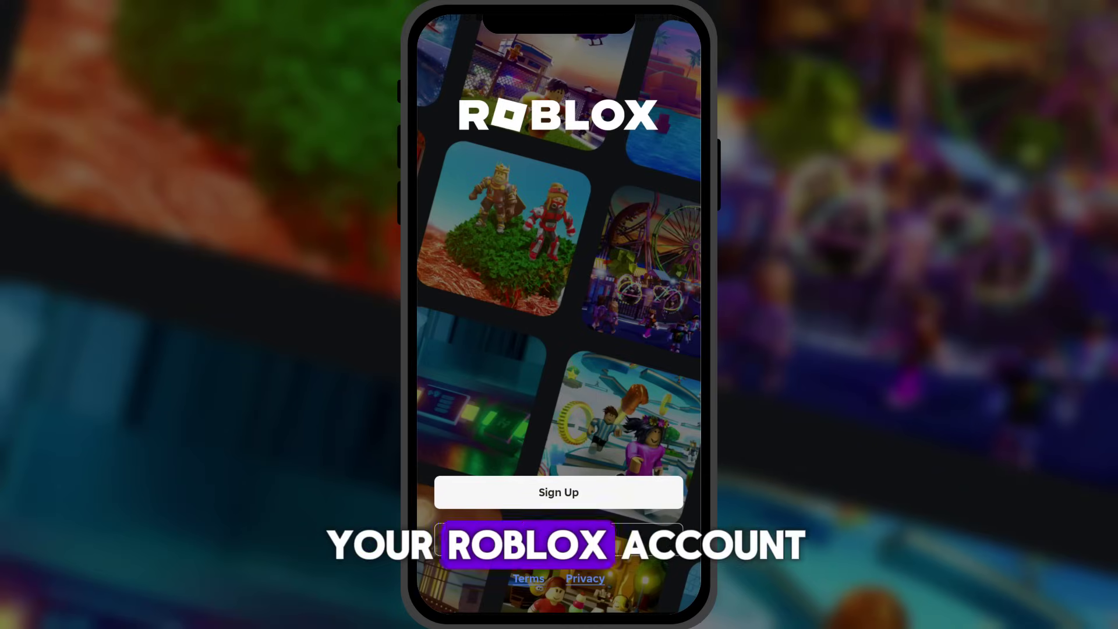
{"action": "left_click", "coordinate": [562, 538]}
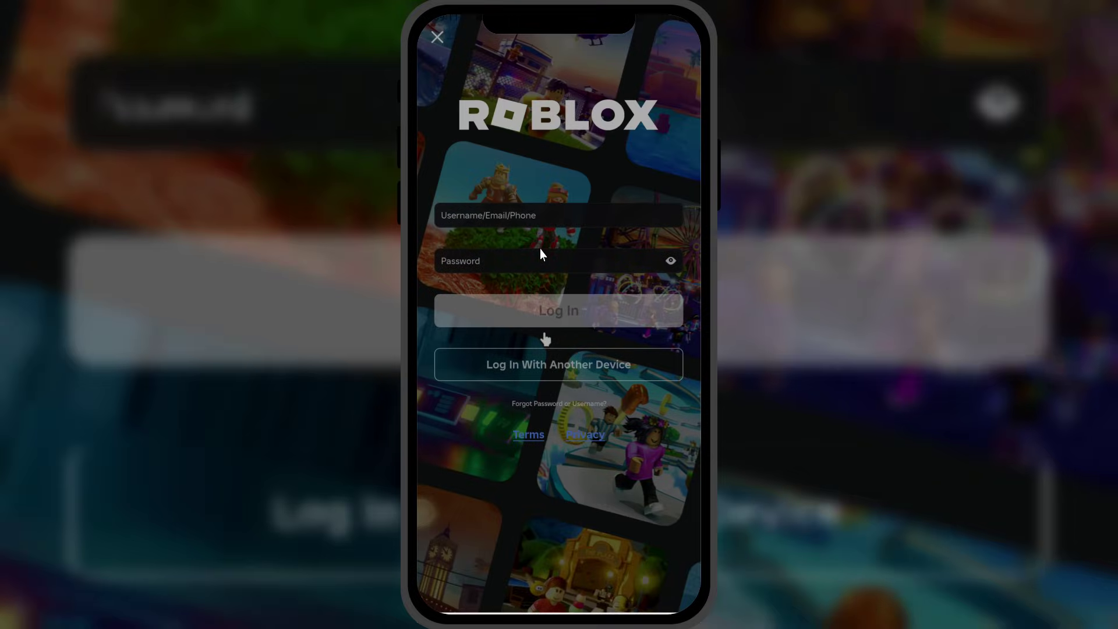
{"action": "left_click", "coordinate": [553, 531]}
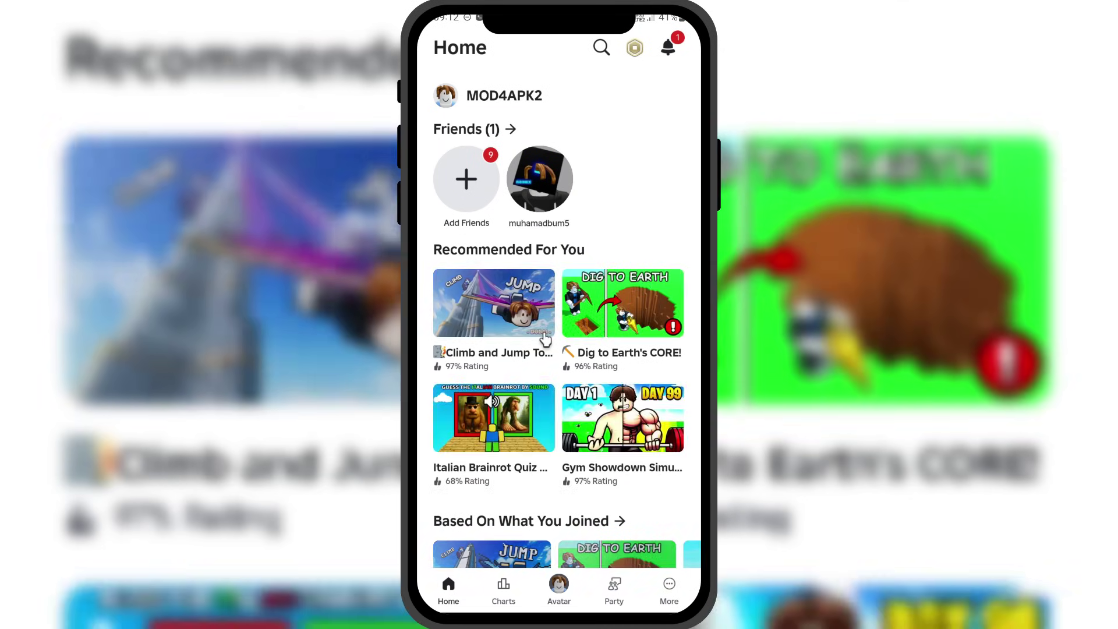
Open the Grow a Garden tile under Continue and press Play
{"action": "scroll", "coordinate": [531, 407], "scroll_direction": "down", "scroll_amount": 8}
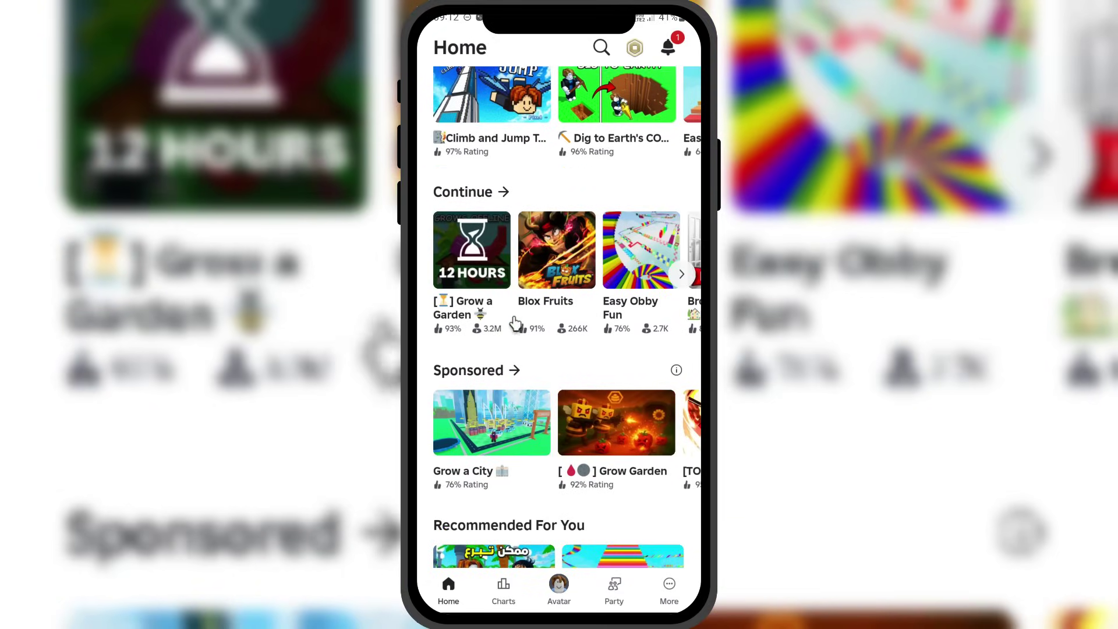
{"action": "left_click", "coordinate": [460, 312]}
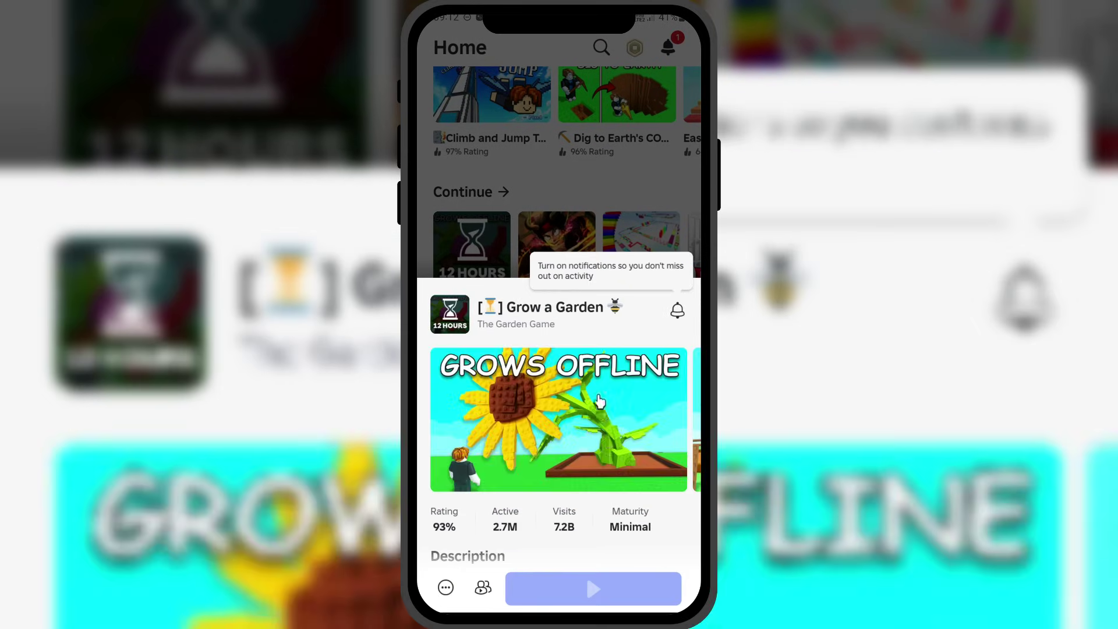
{"action": "left_click", "coordinate": [588, 585]}
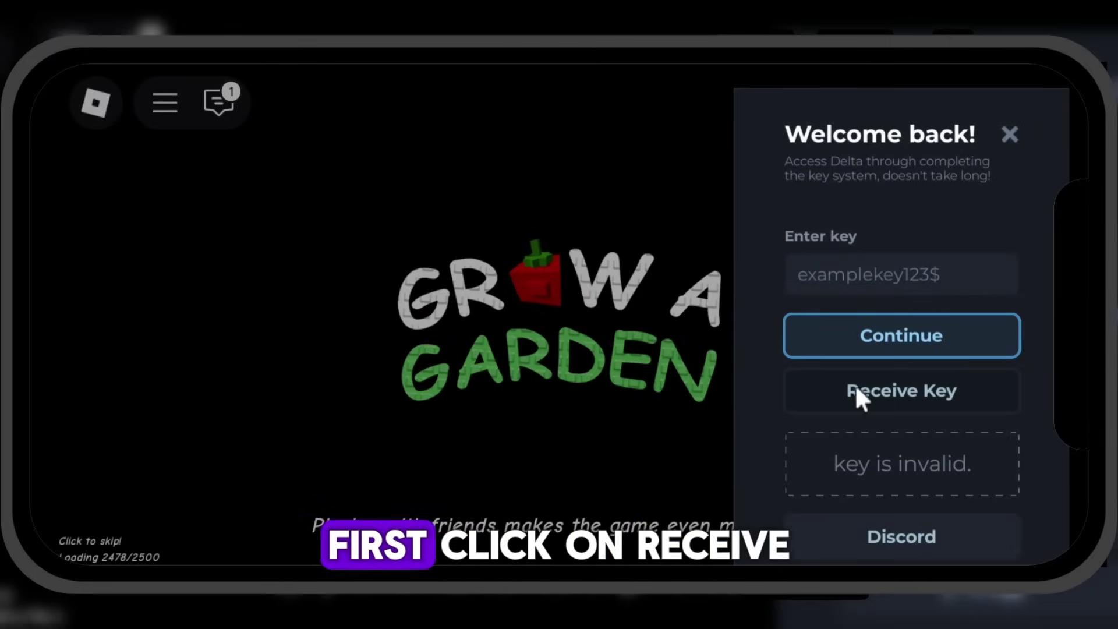
Copy the Delta key link with Receive Key in the 'Welcome back!' panel
{"action": "left_click", "coordinate": [907, 389]}
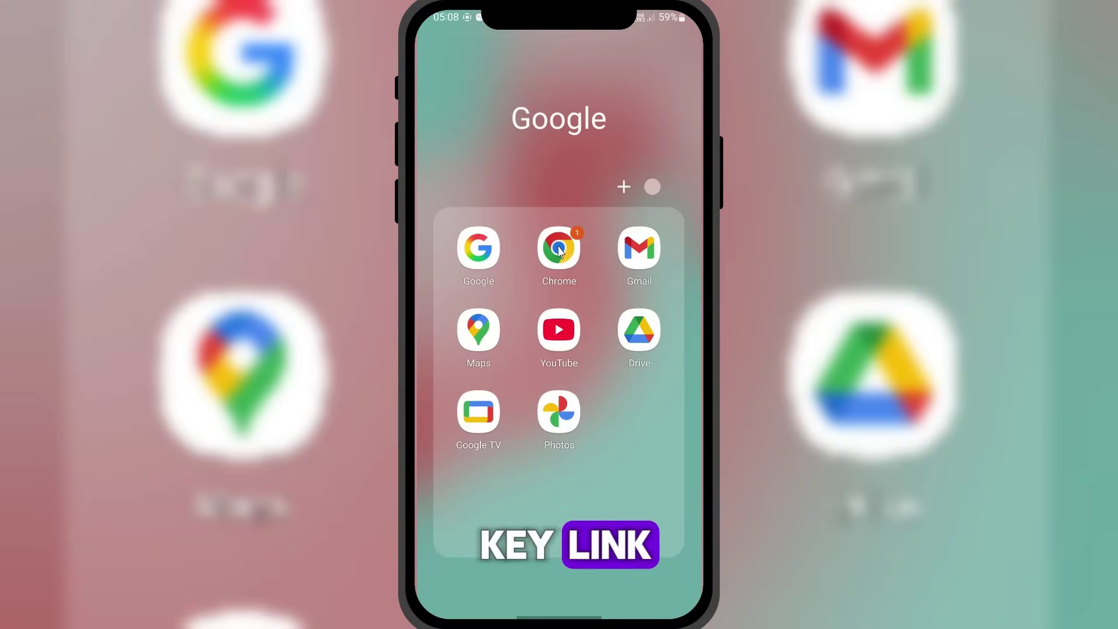
Launch Chrome and open the copied link from the 'Text that you copied' suggestion
{"action": "left_click", "coordinate": [559, 250]}
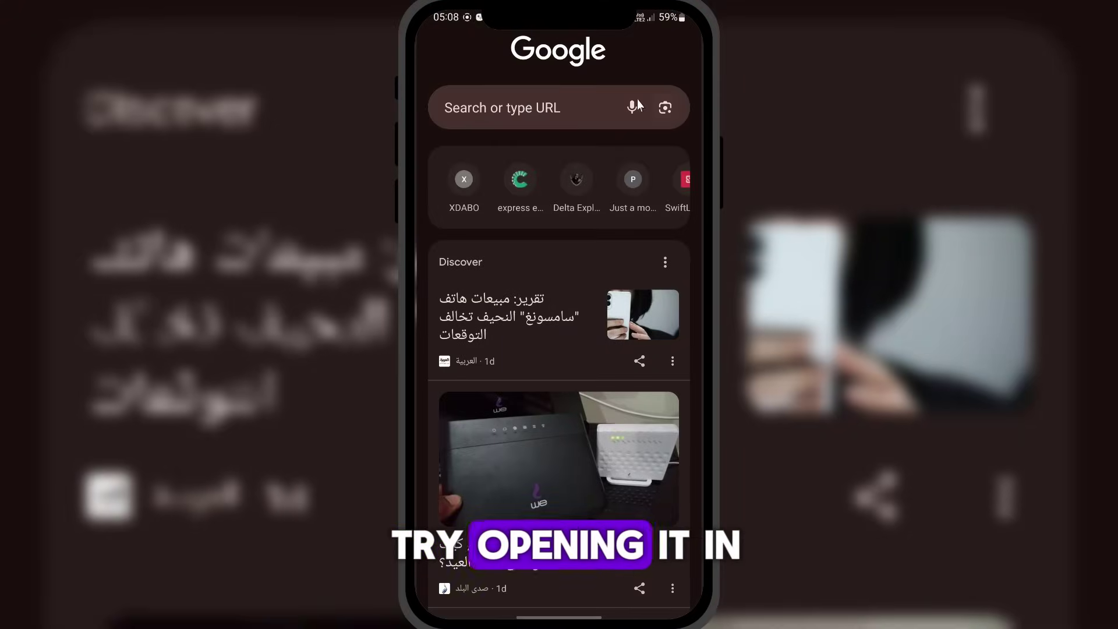
{"action": "left_click", "coordinate": [567, 98]}
{"action": "left_click", "coordinate": [522, 86]}
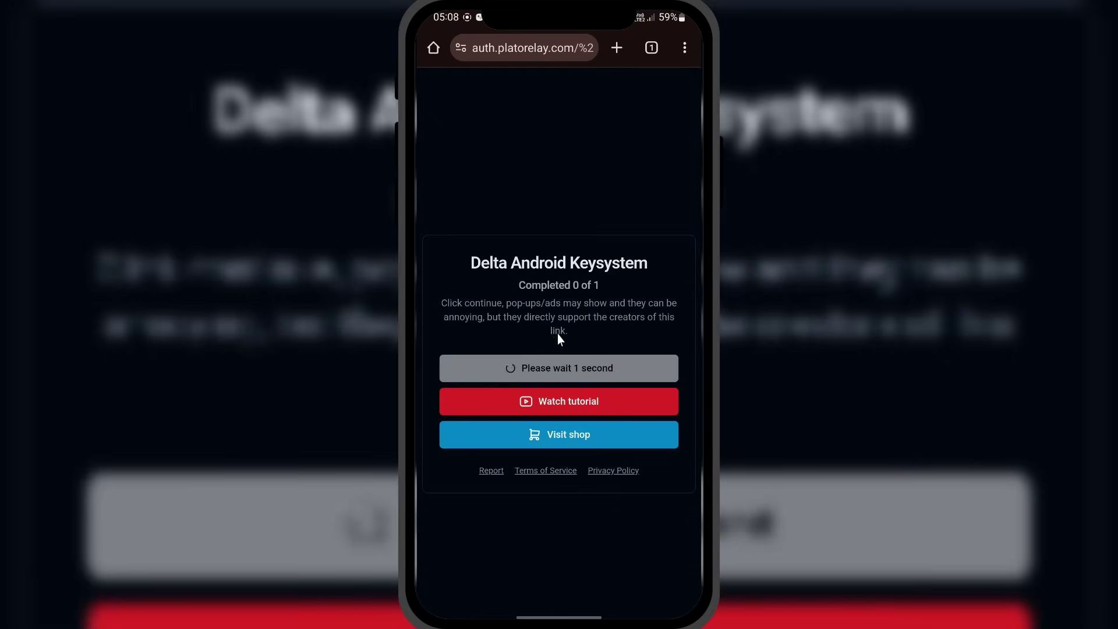
Continue past the Delta Android Keysystem countdown and close the ad tab that opens
{"action": "left_click", "coordinate": [564, 366]}
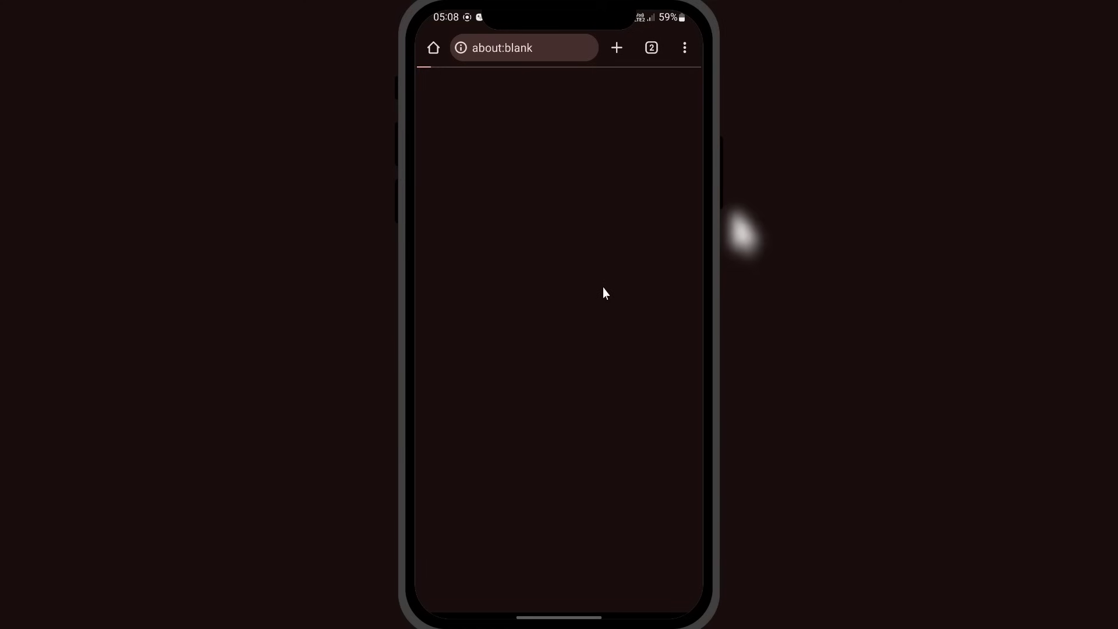
{"action": "left_click_drag", "start_coordinate": [699, 272], "coordinate": [631, 306]}
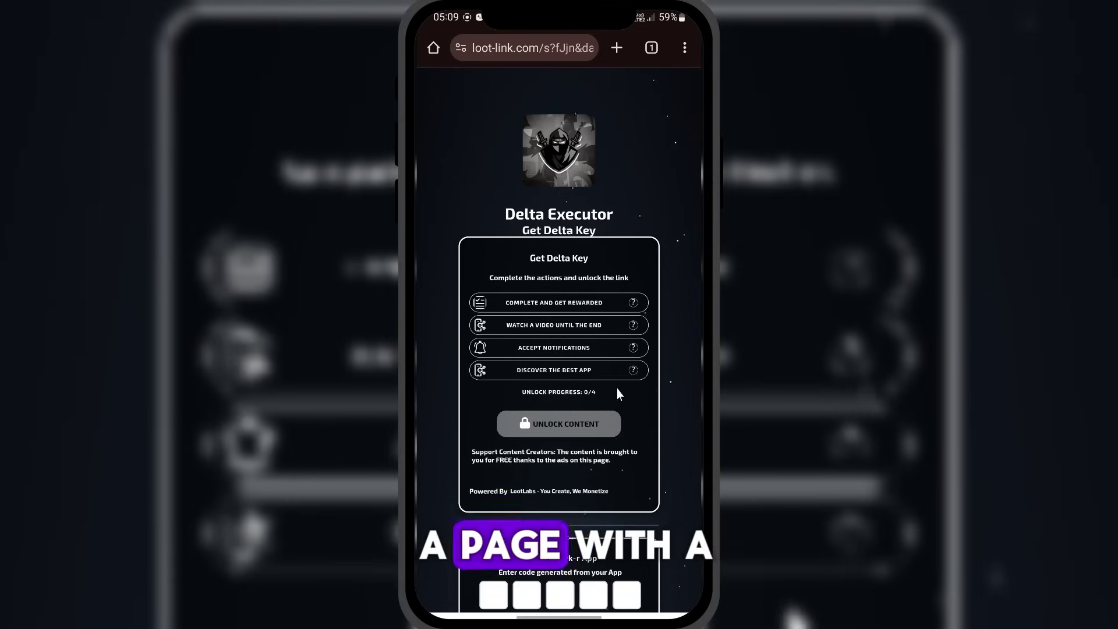
Start the 'Complete and get rewarded' and 'Watch a video until the end' tasks, returning to Get Delta Key each time
{"action": "left_click", "coordinate": [578, 305]}
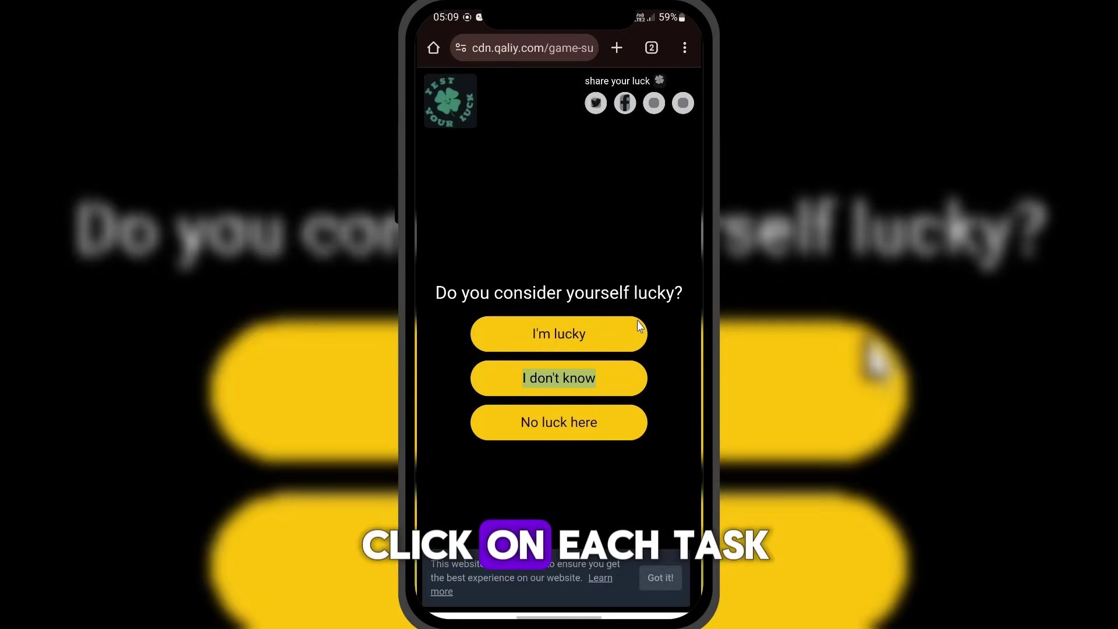
{"action": "left_click", "coordinate": [653, 41]}
{"action": "left_click", "coordinate": [524, 262]}
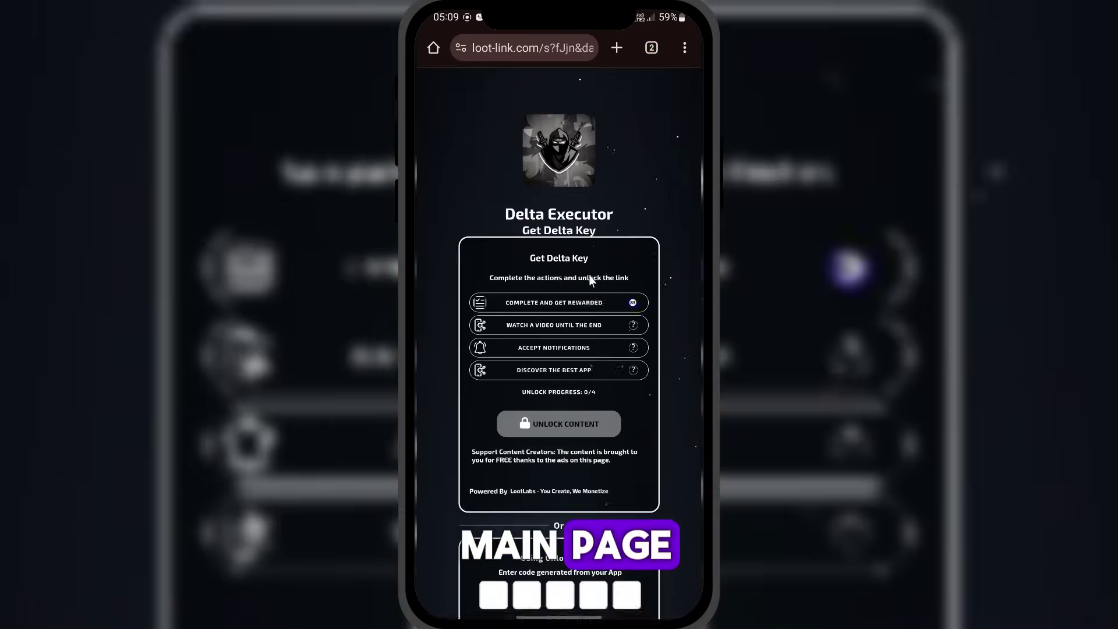
{"action": "left_click", "coordinate": [588, 324]}
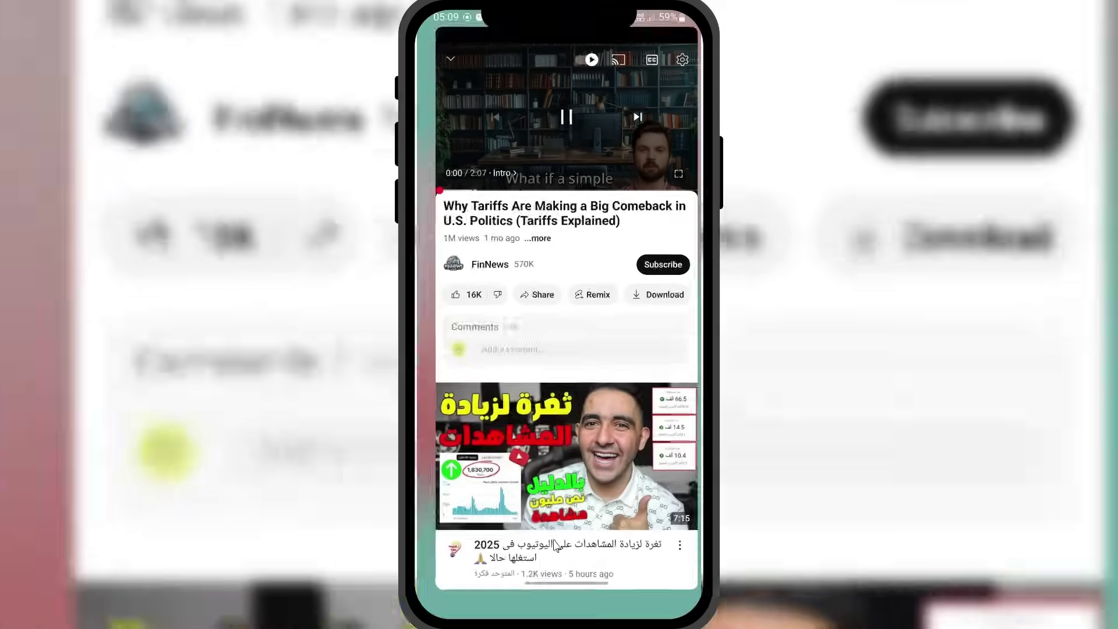
{"action": "left_click_drag", "start_coordinate": [559, 616], "coordinate": [578, 490]}
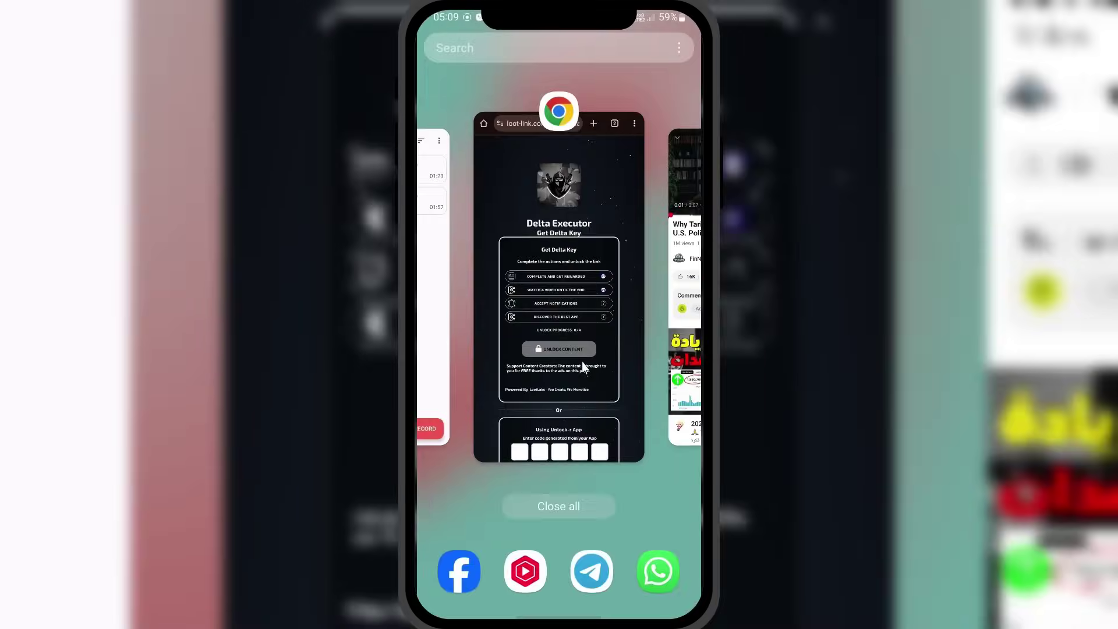
{"action": "left_click", "coordinate": [582, 362]}
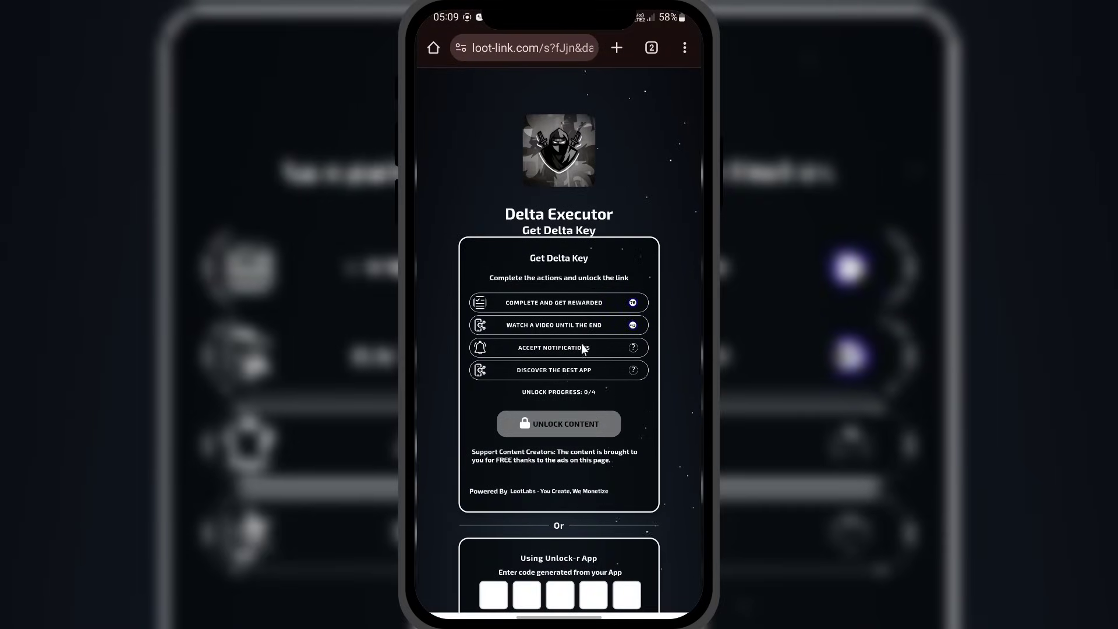
Start the 'Accept notifications' and 'Discover the best app' tasks
{"action": "left_click", "coordinate": [578, 347]}
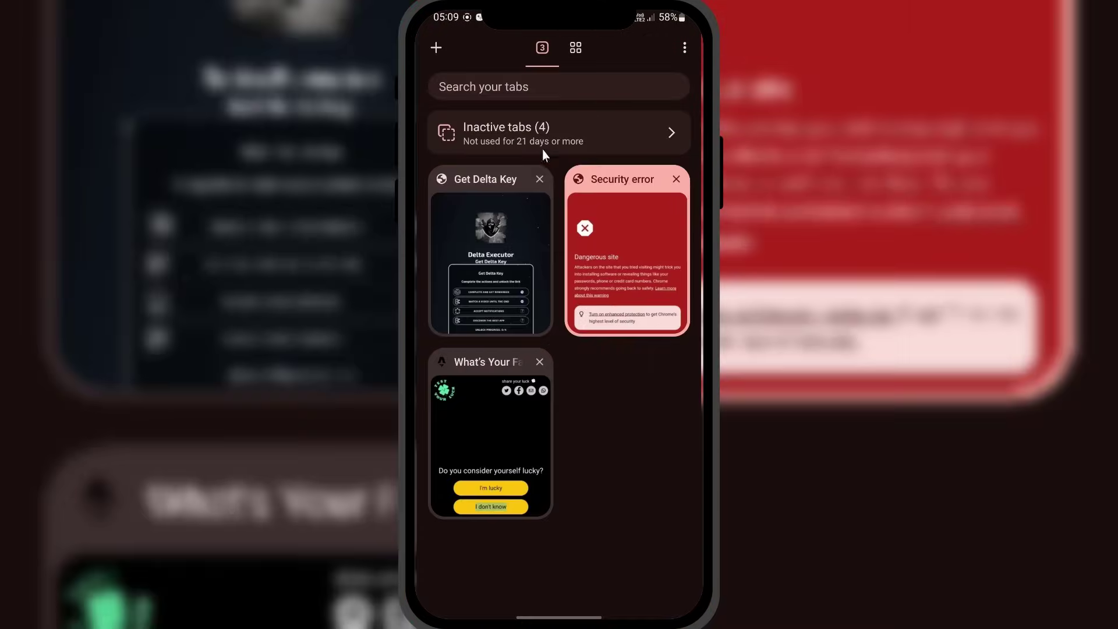
{"action": "left_click", "coordinate": [476, 212]}
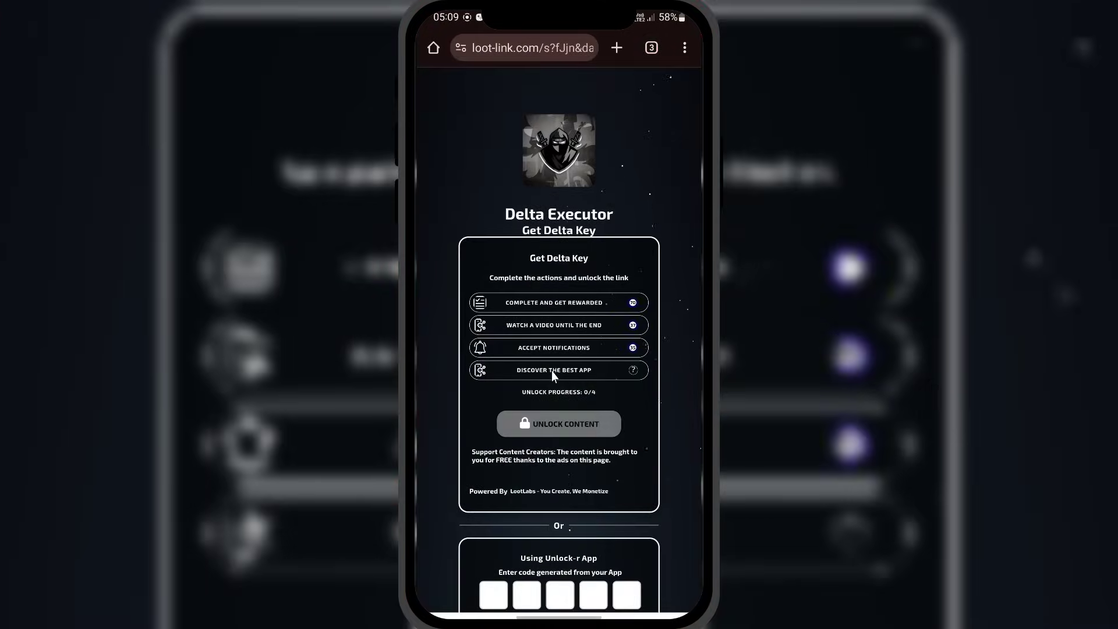
{"action": "left_click", "coordinate": [550, 371]}
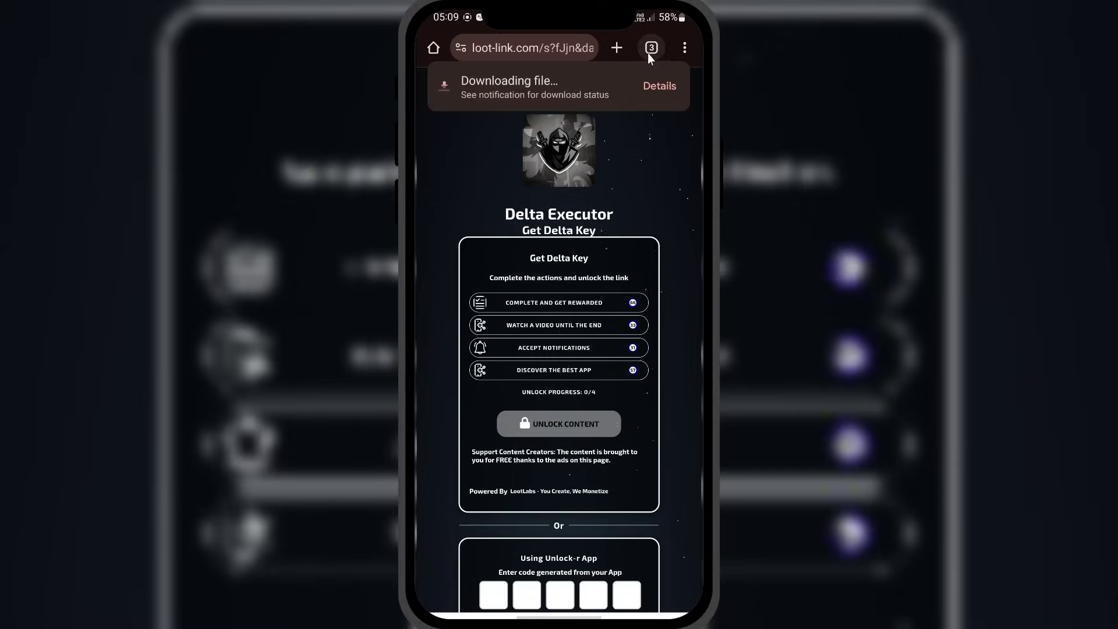
Cancel the mediastar apk download in Downloads and go back to the Get Delta Key page
{"action": "left_click", "coordinate": [650, 86]}
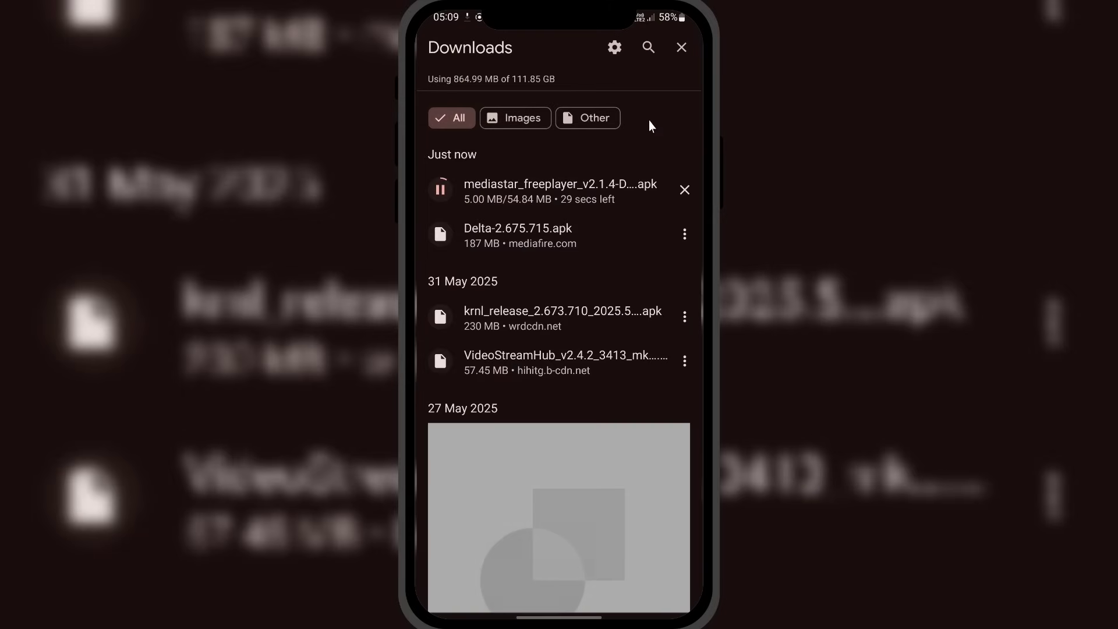
{"action": "left_click", "coordinate": [684, 191]}
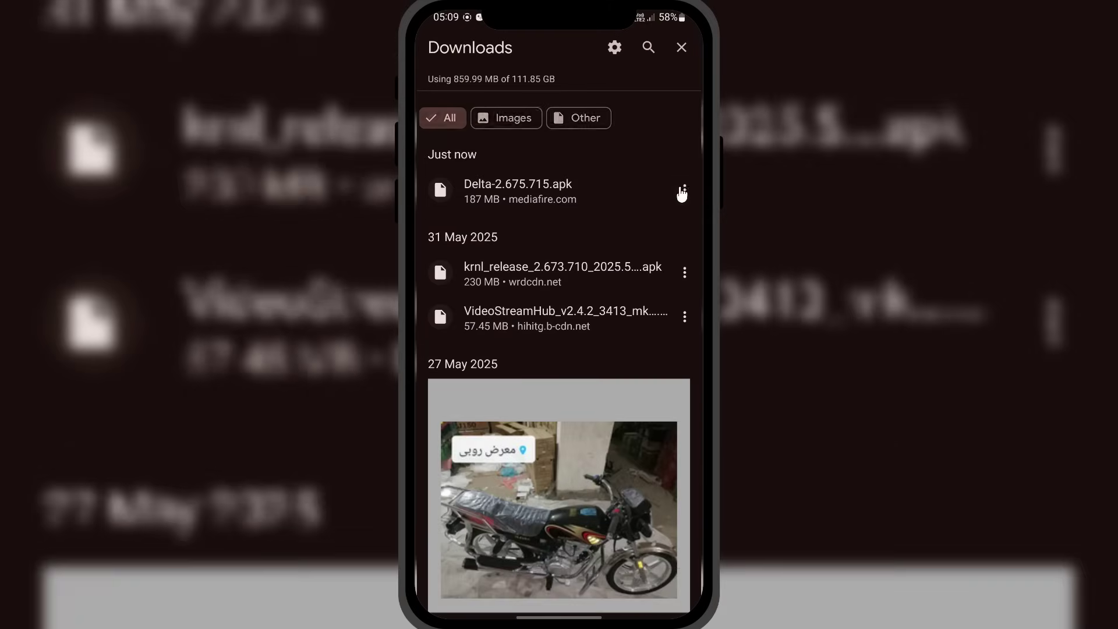
{"action": "left_click", "coordinate": [681, 49]}
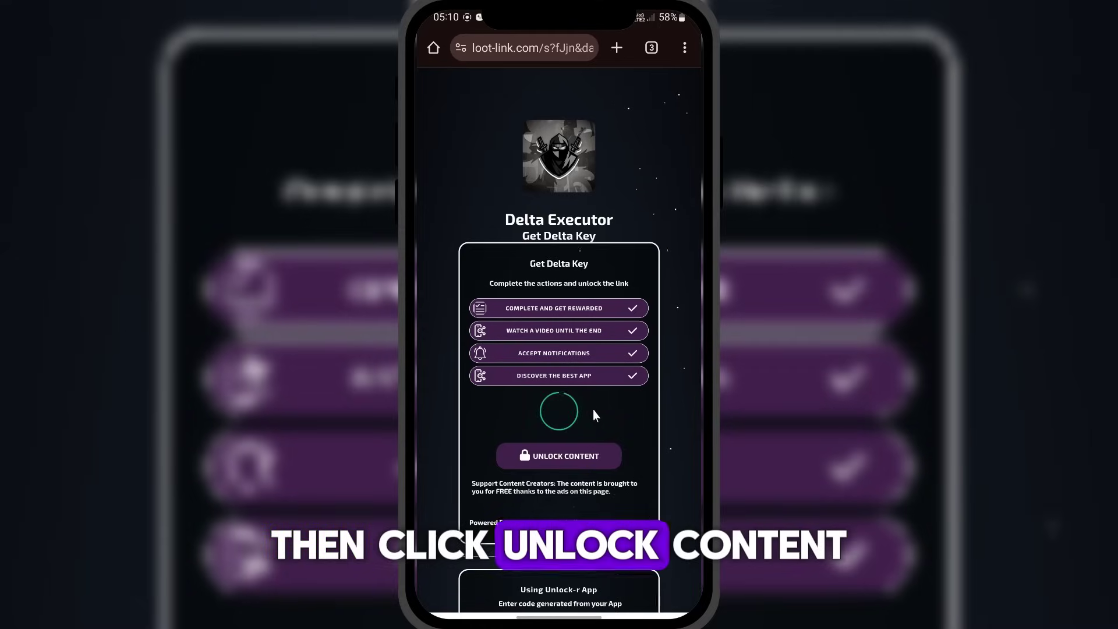
Tap Unlock Content once all four Get Delta Key tasks are checked off
{"action": "left_click", "coordinate": [558, 456]}
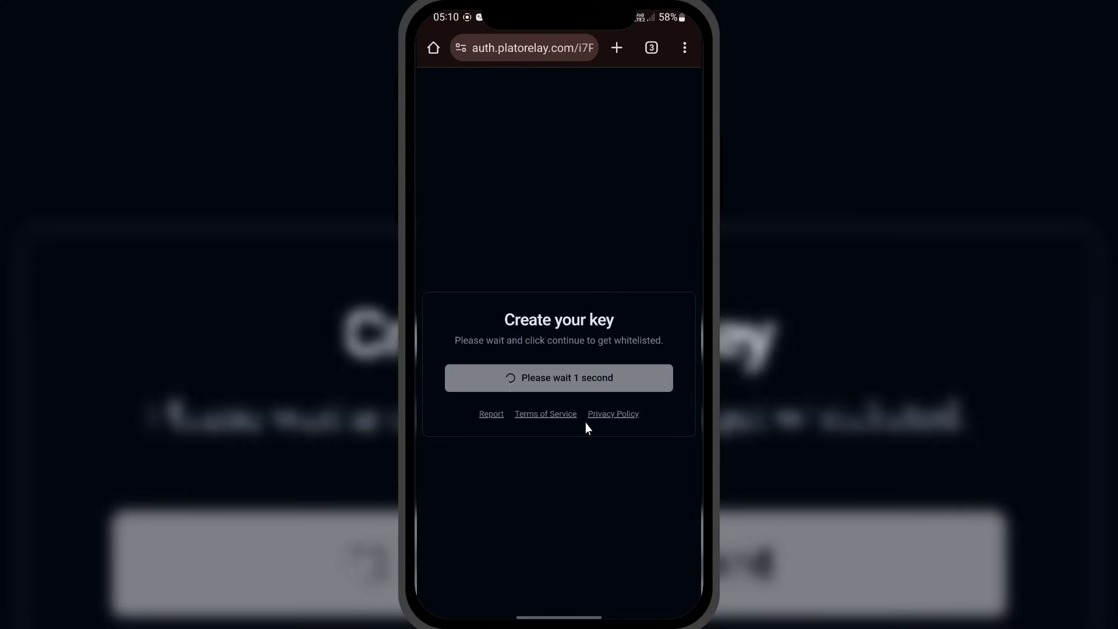
Continue through the Platoboost key prompts, dismissing the ad tabs, until the key is whitelisted
{"action": "left_click", "coordinate": [572, 380]}
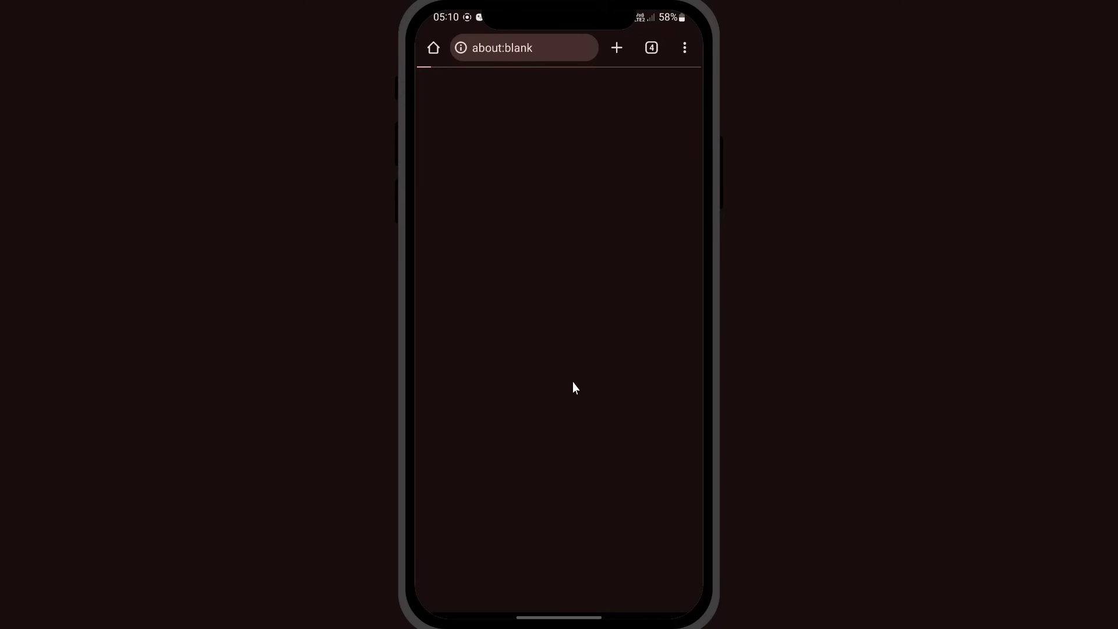
{"action": "left_click", "coordinate": [653, 50]}
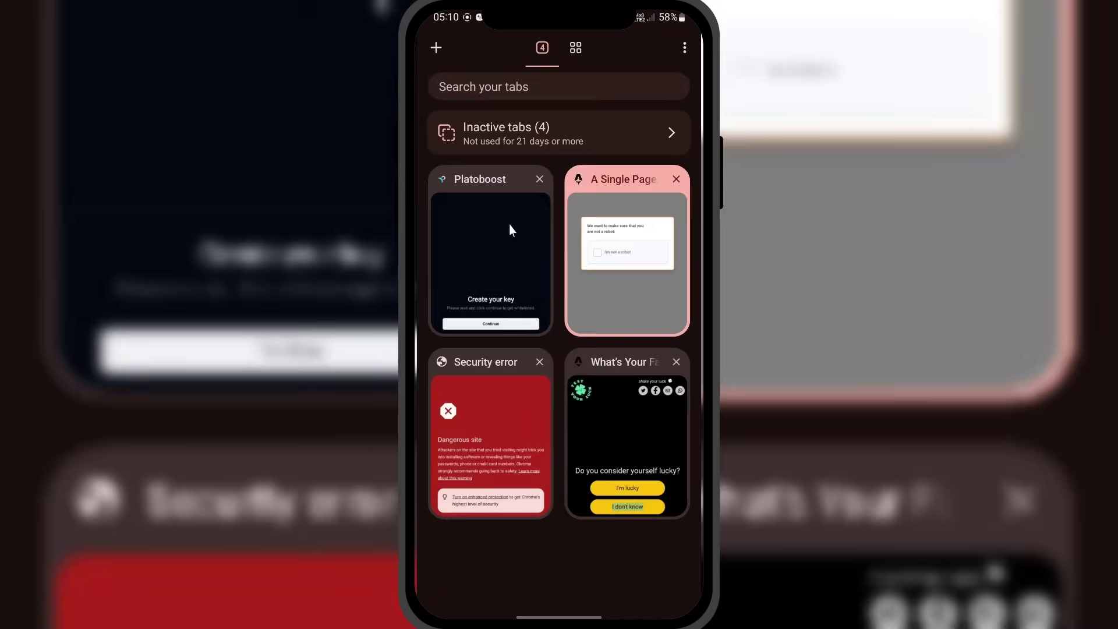
{"action": "left_click", "coordinate": [509, 225]}
{"action": "left_click", "coordinate": [542, 380]}
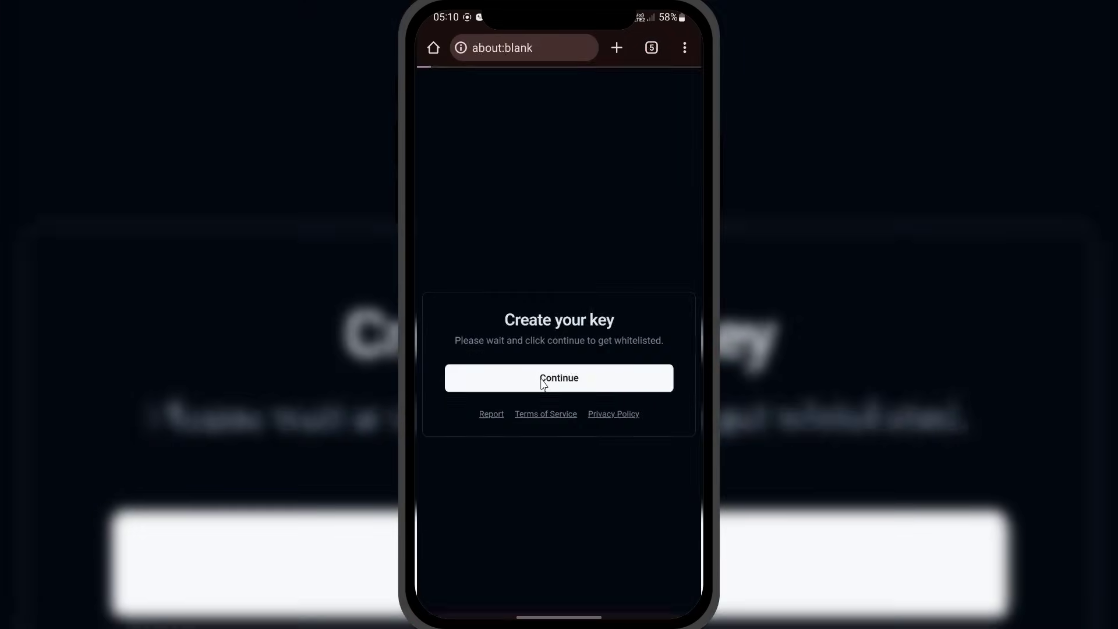
{"action": "left_click", "coordinate": [659, 50]}
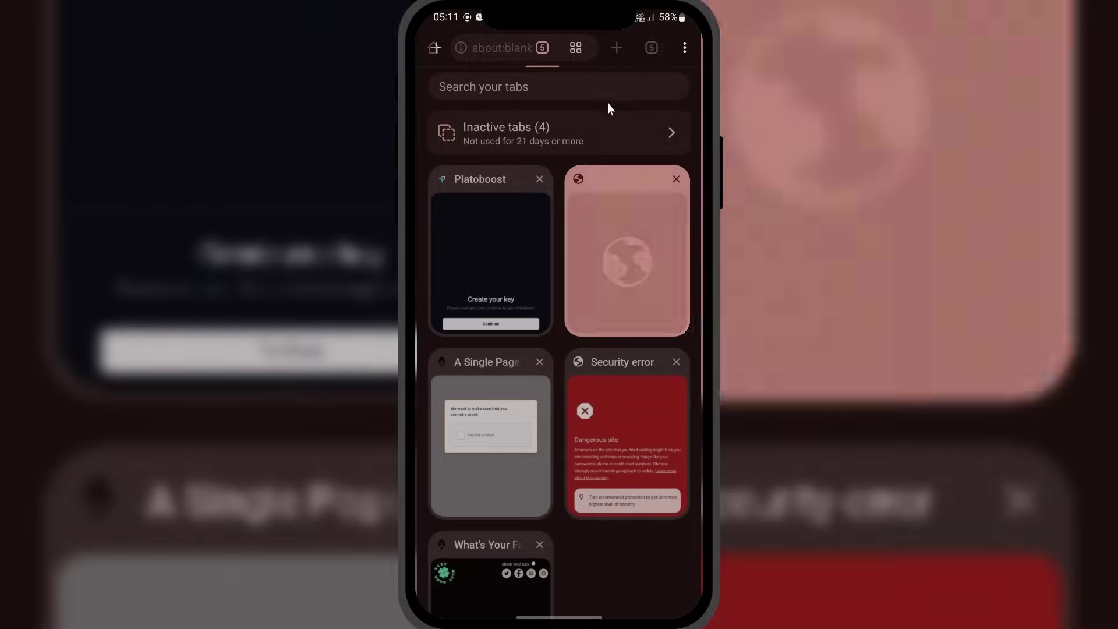
{"action": "left_click", "coordinate": [503, 184]}
{"action": "left_click", "coordinate": [530, 377]}
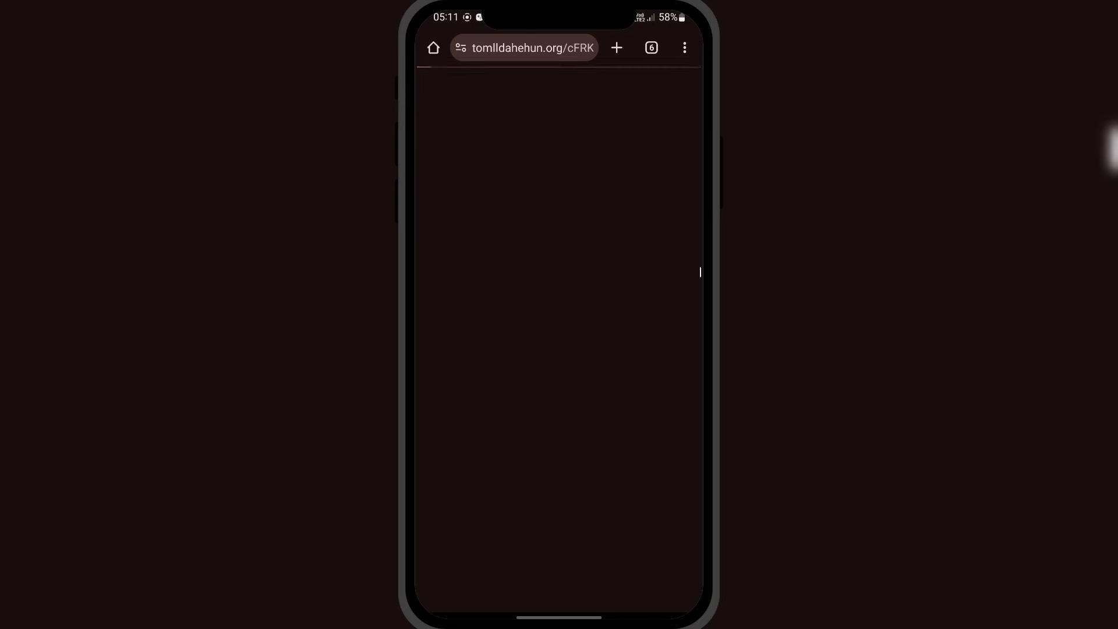
{"action": "left_click_drag", "start_coordinate": [700, 272], "coordinate": [606, 259]}
{"action": "left_click", "coordinate": [543, 369]}
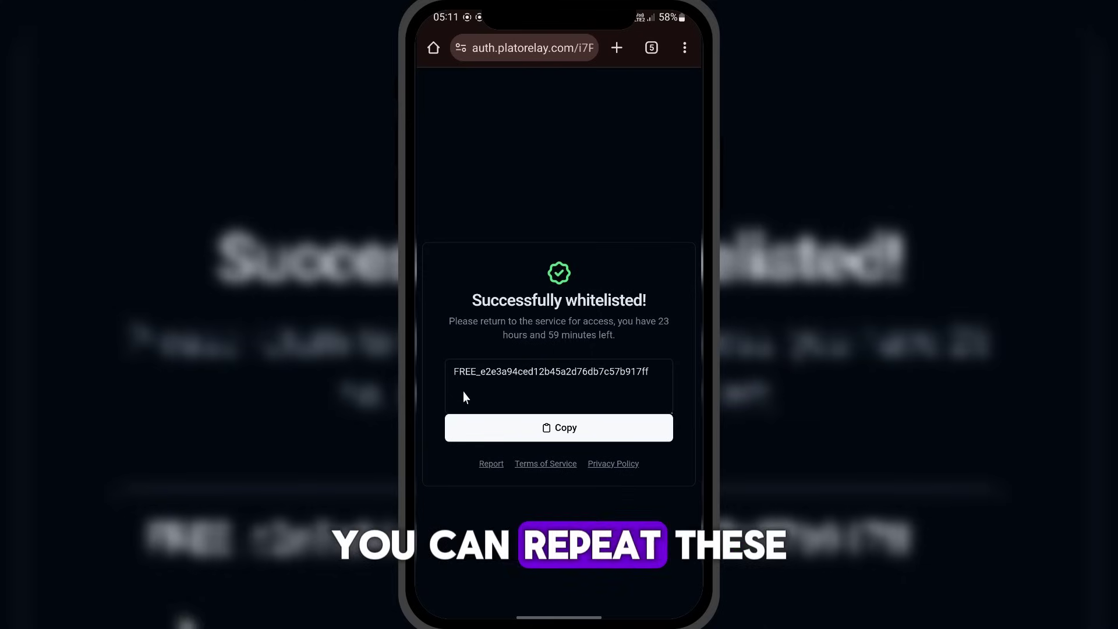
Copy the whitelisted free Delta key to the clipboard
{"action": "left_click", "coordinate": [547, 434]}
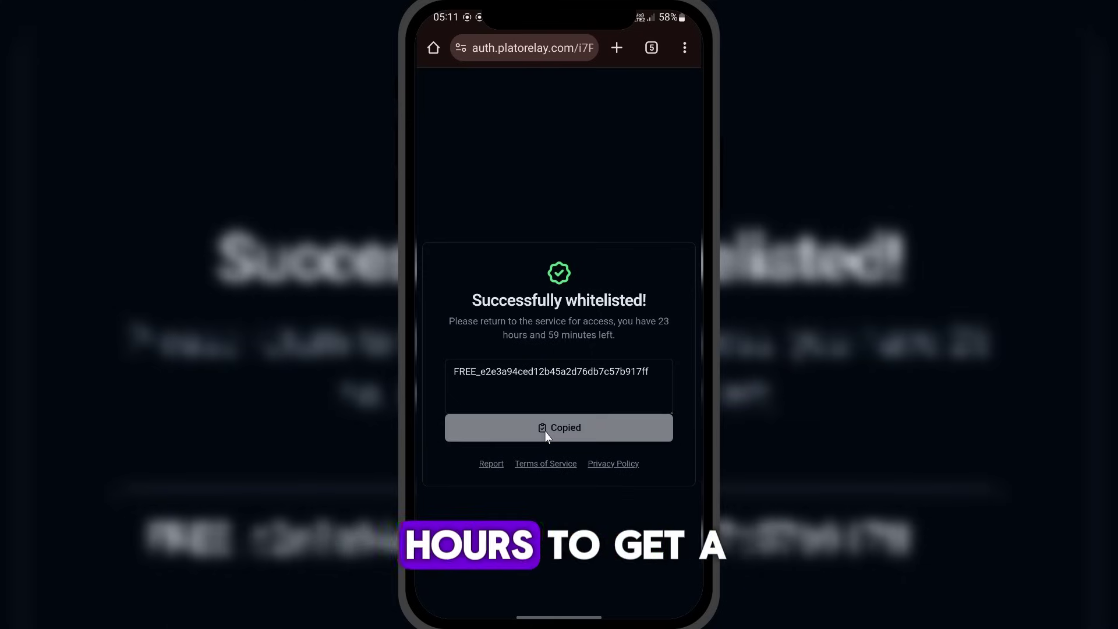